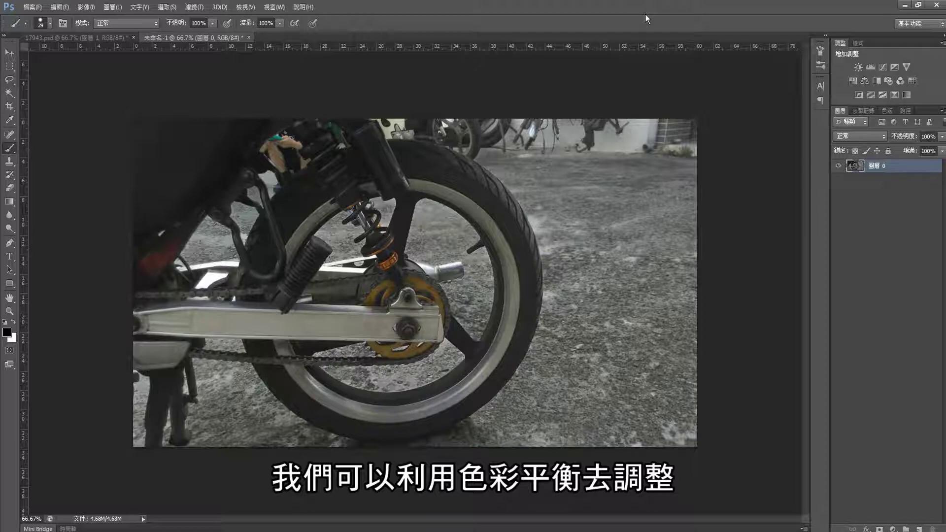
- Open Color Balance (Ctrl+B) on the motorcycle photo, with all values still at 0
key("ctrl+b")
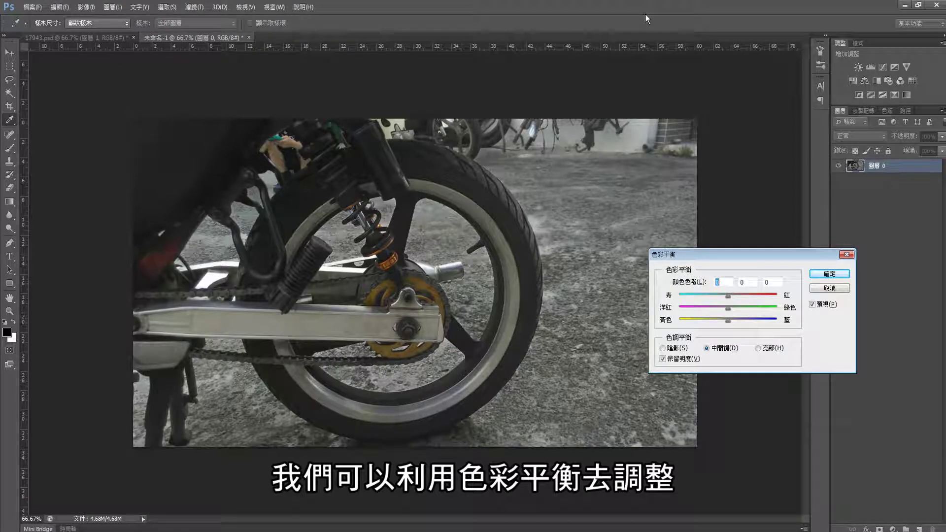
- Try a yellow tint on highlights, shadows and midtones, then cancel Color Balance unapplied
left_click(772, 348)
left_click_drag(728, 321, 716, 321)
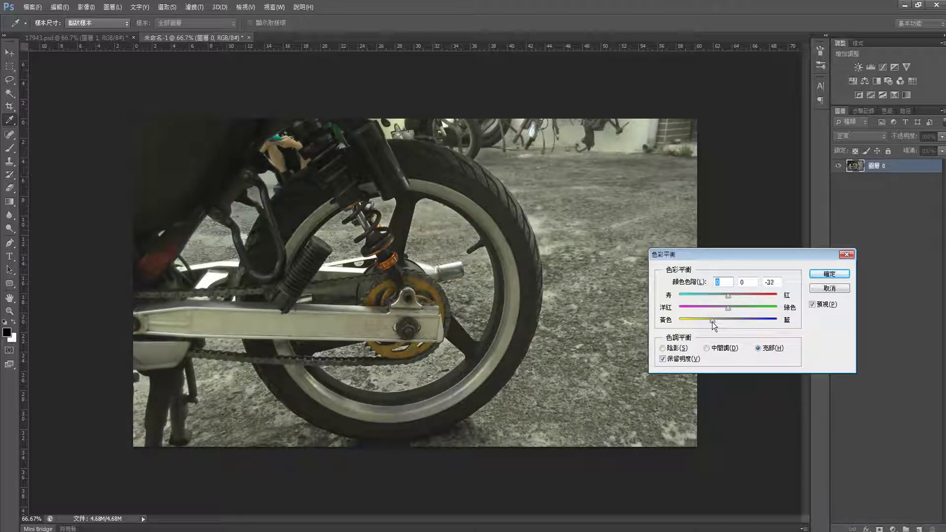
key("alt+s")
mouse_move(726, 321)
left_mouse_down()
mouse_move(717, 322)
mouse_move(734, 297)
left_mouse_up()
key("alt+d")
left_click_drag(723, 320, 733, 296)
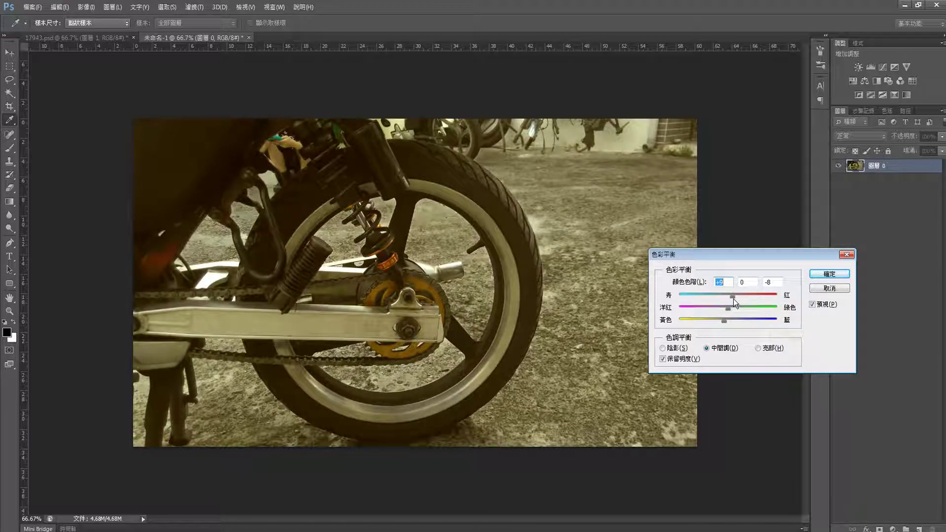
key("Escape")
key("b")
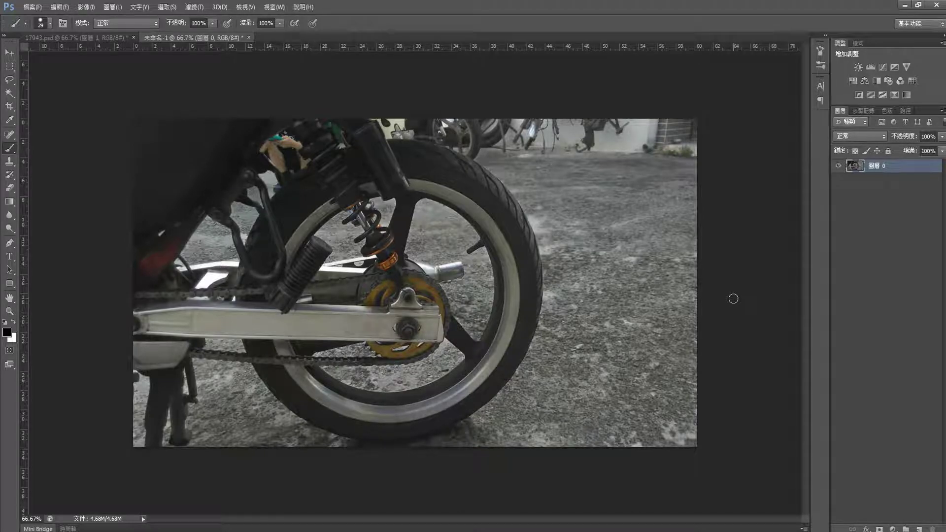
- Add a new layer filled with orange-yellow #ffba15 at 50% opacity
left_click(919, 529)
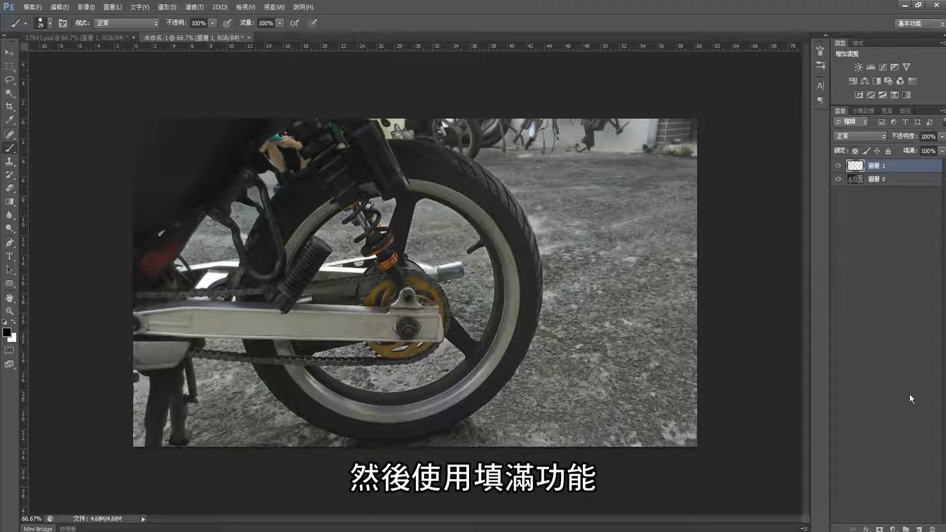
key("shift+F5")
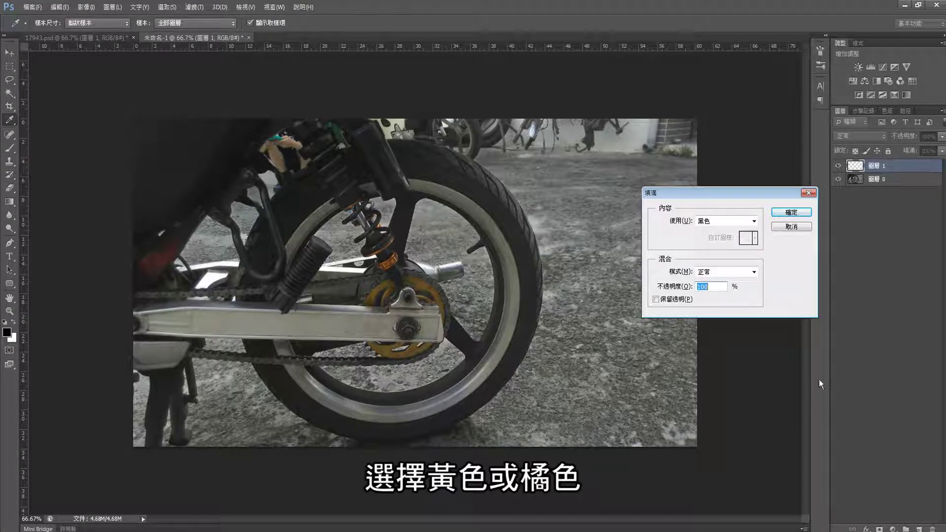
left_click(717, 221)
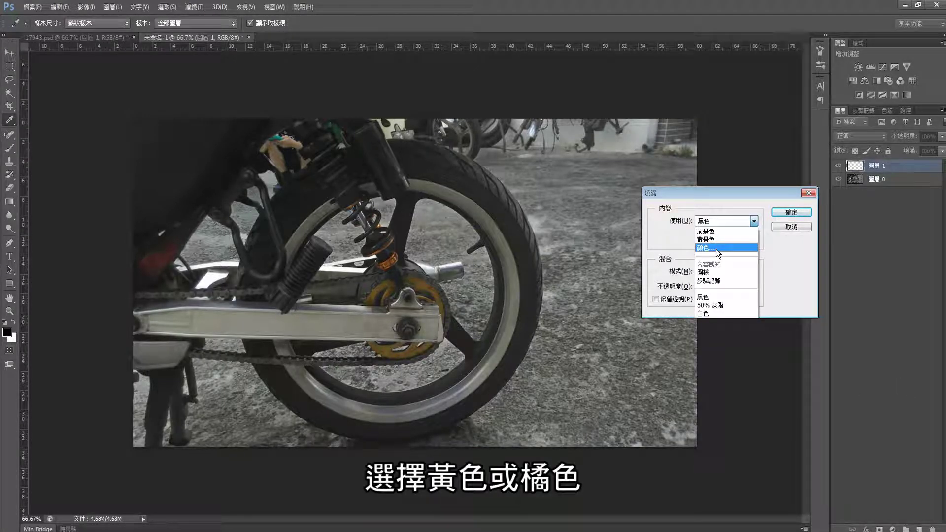
left_click(716, 250)
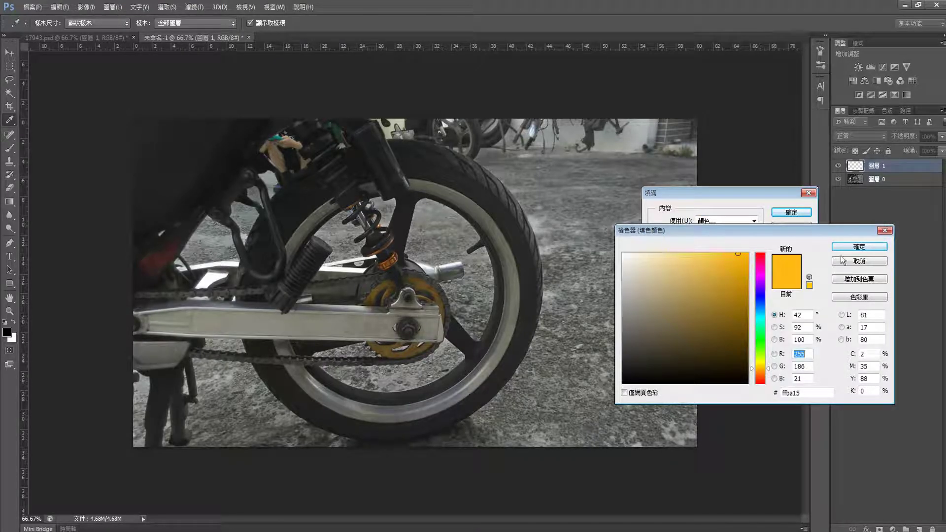
left_click(860, 247)
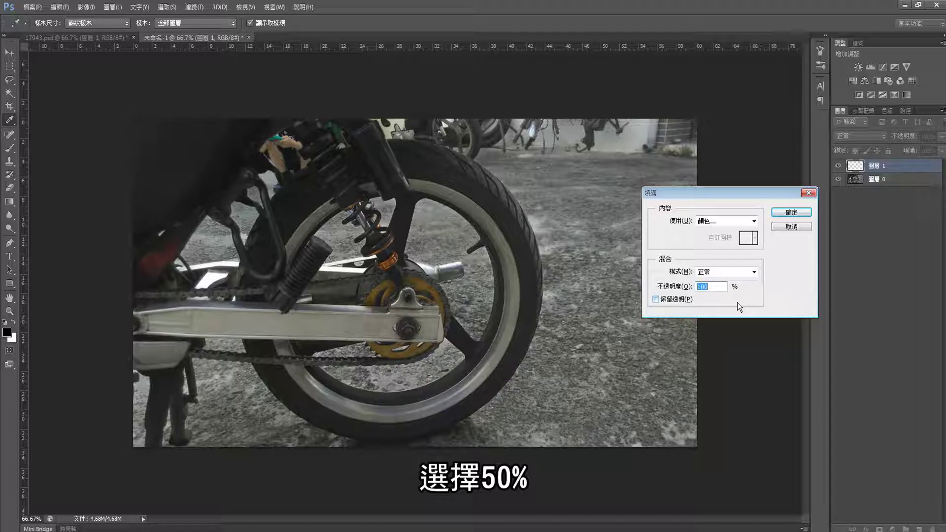
type("50")
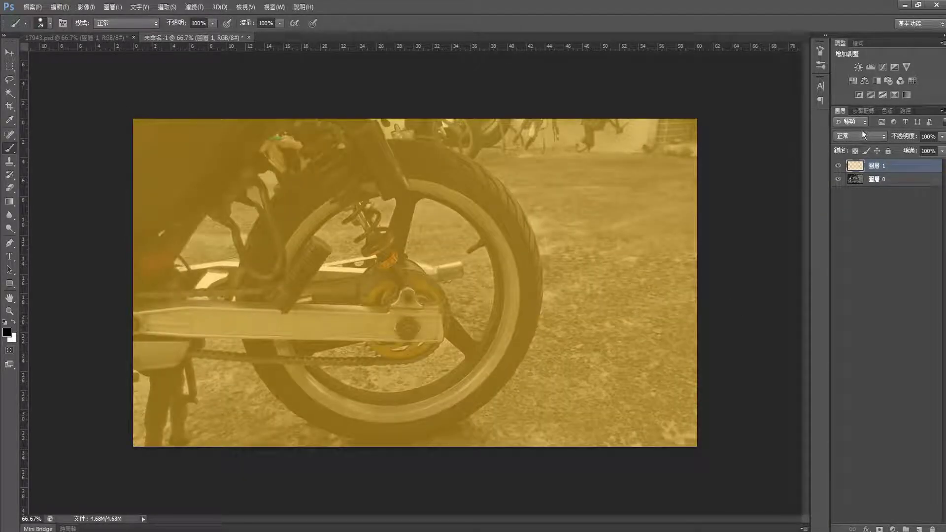
- Set the orange fill layer to Overlay blend mode at 75% opacity
left_click(862, 137)
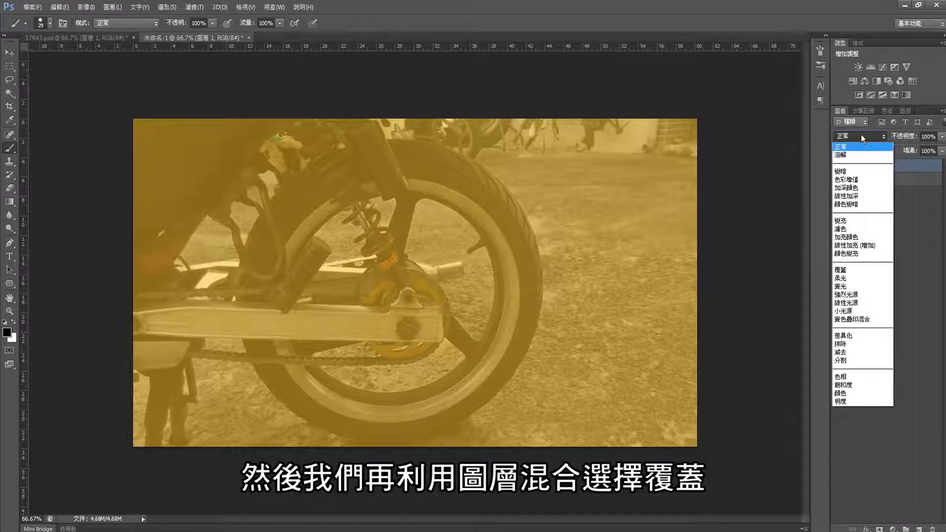
left_click(853, 269)
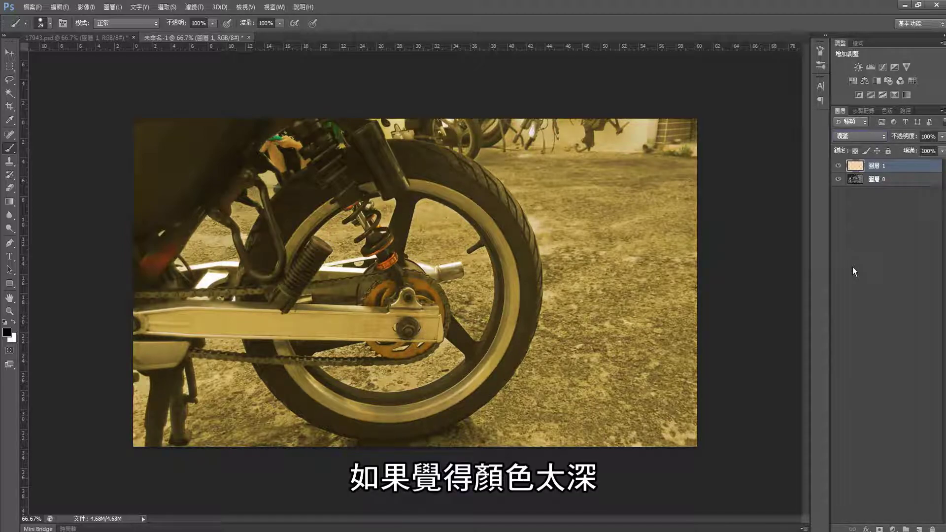
left_click(942, 136)
left_click_drag(942, 148, 922, 149)
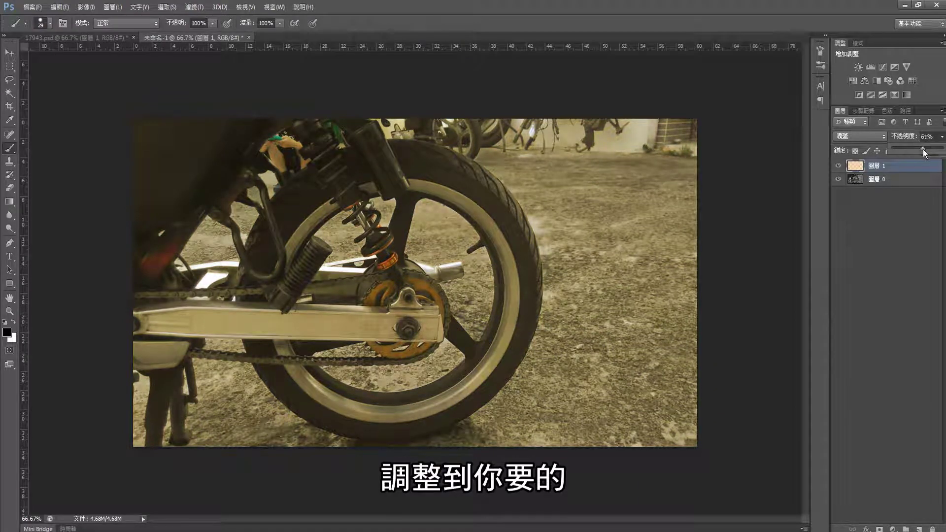
left_click_drag(924, 150, 931, 153)
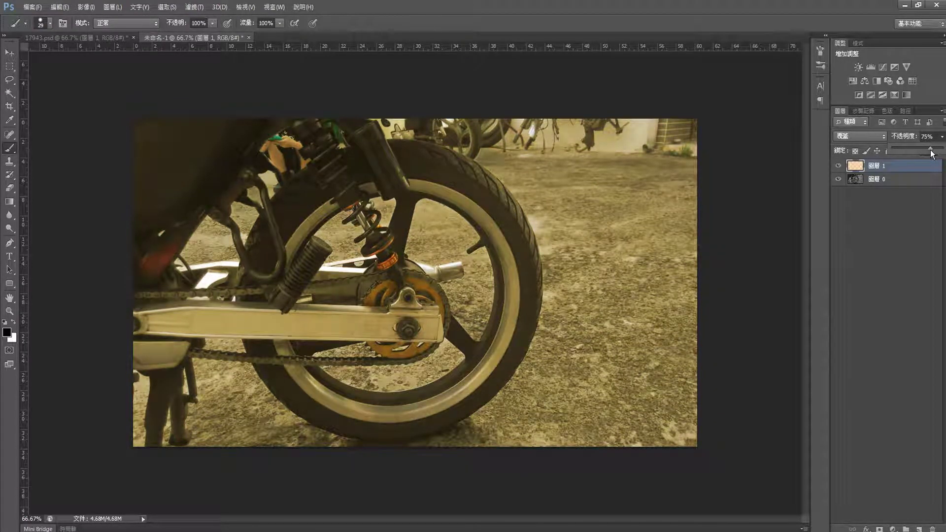
left_click(680, 12)
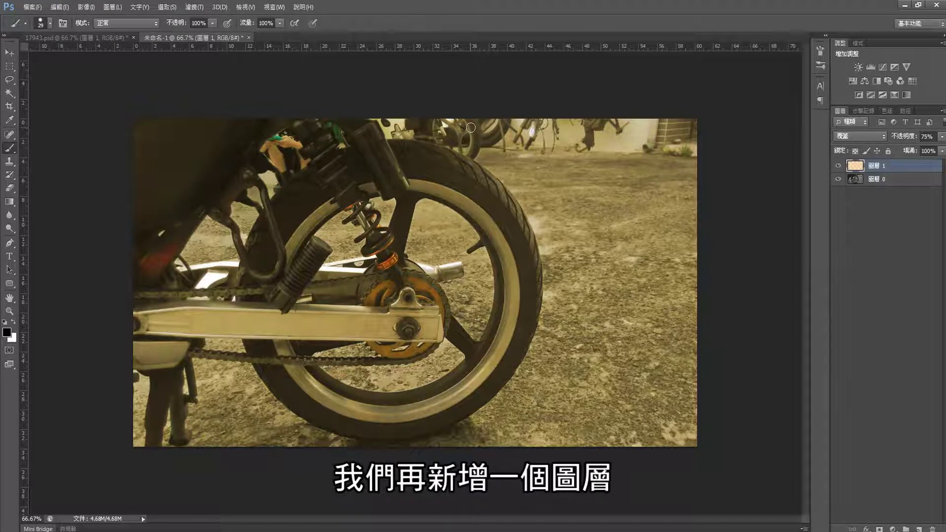
- Add a new layer filled with solid black and set its blend mode to Difference
left_click(920, 529)
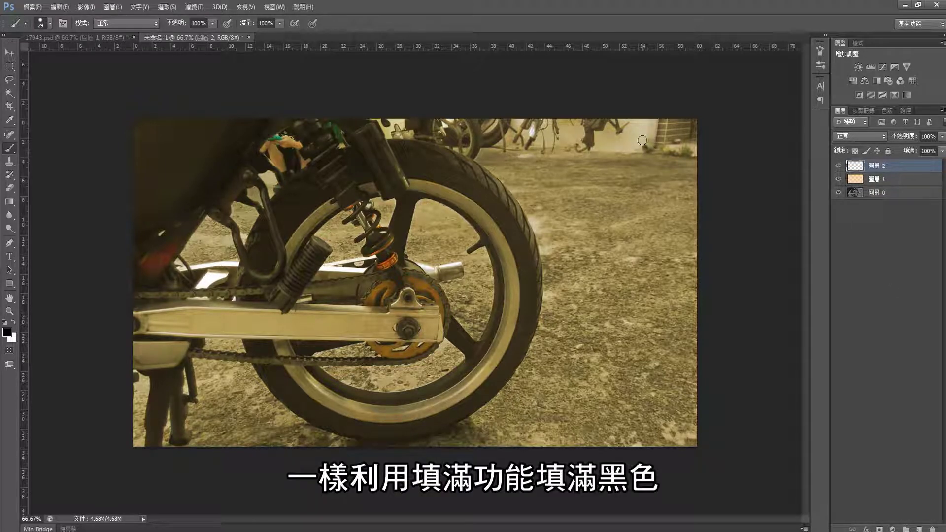
key("shift+F5")
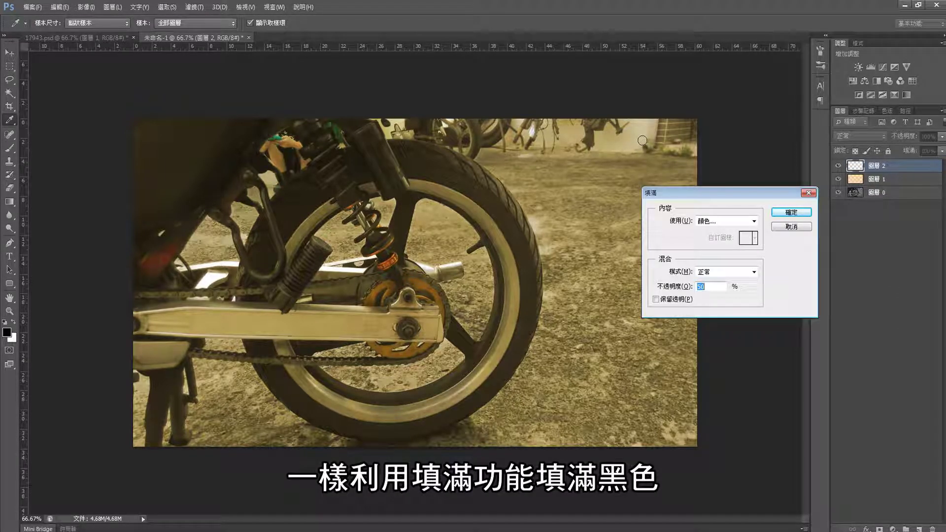
left_click(714, 221)
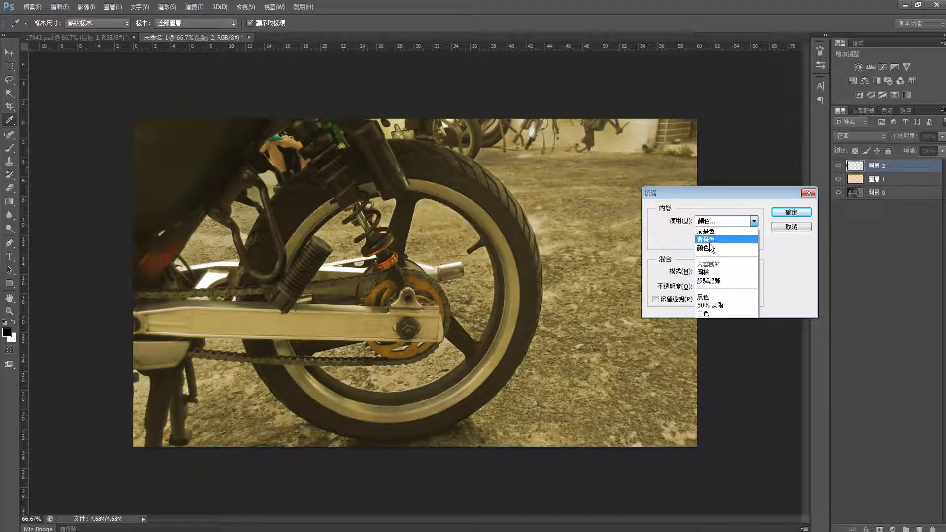
left_click(712, 298)
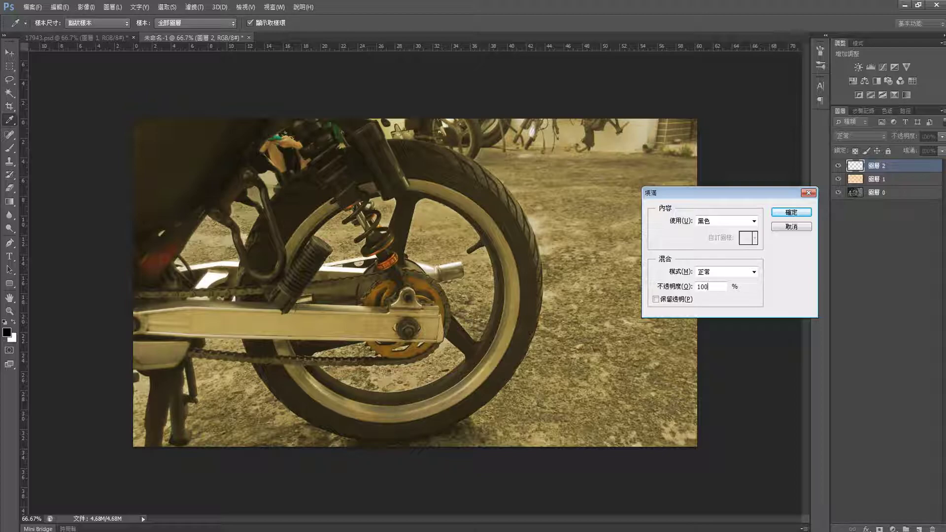
key("Return")
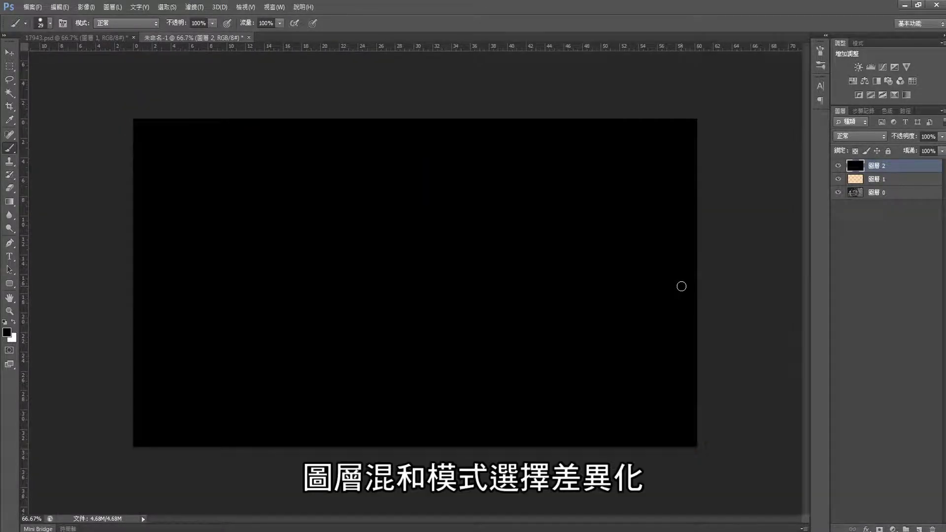
left_click(845, 137)
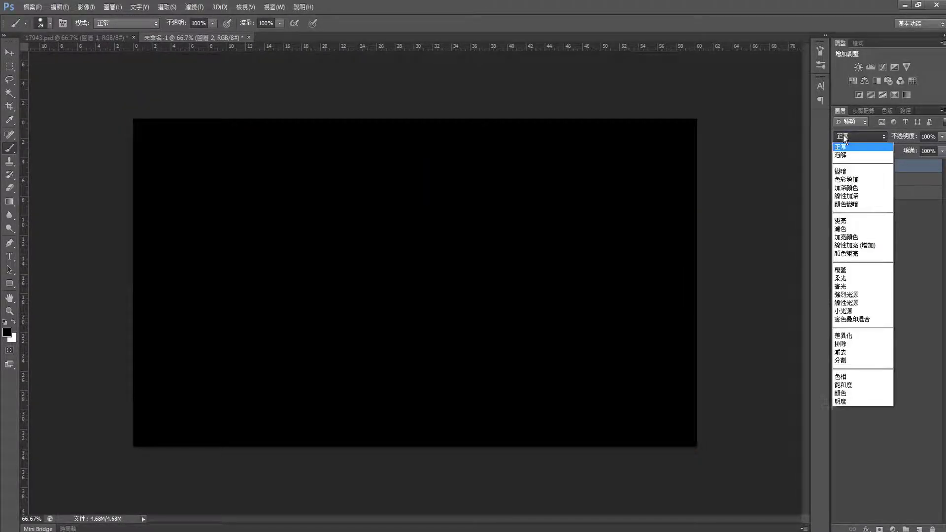
left_click(859, 335)
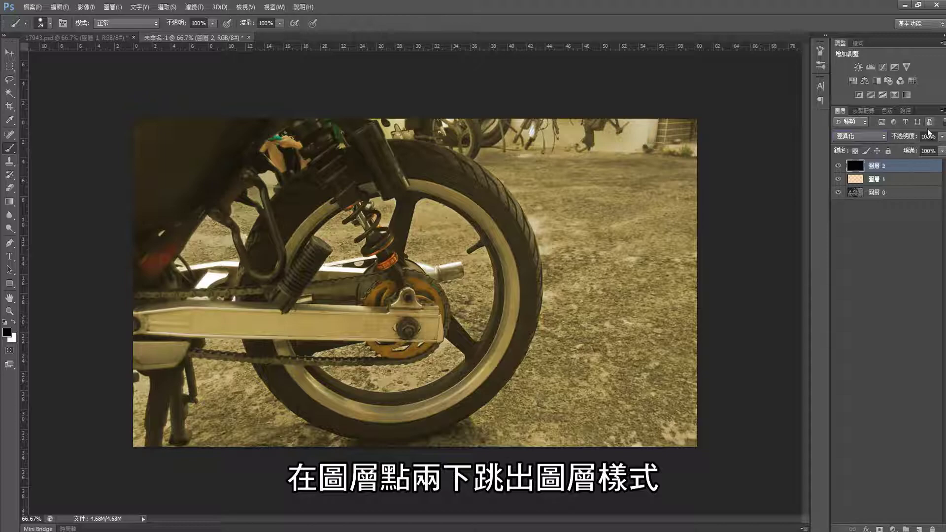
- Give 圖層 2 a Gradient Overlay going from black to 0% opacity at the right stop
key("space")
double_click(893, 174)
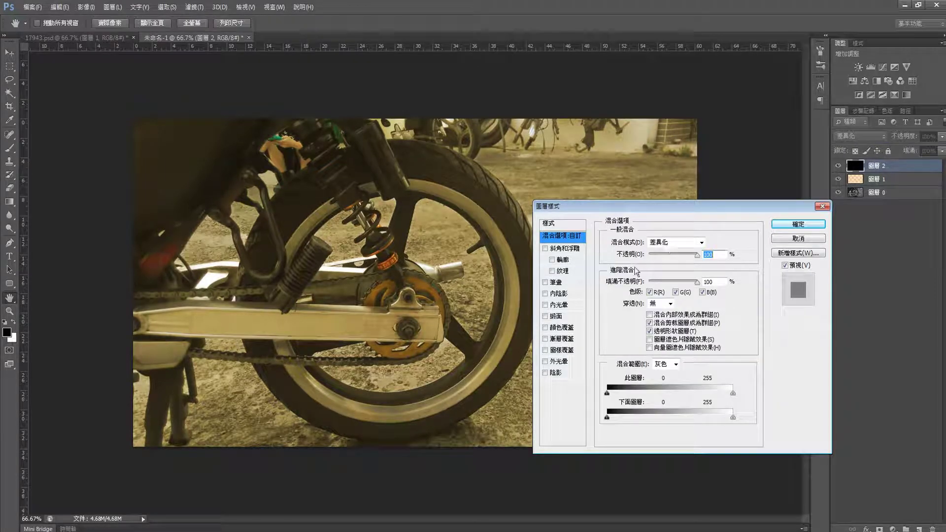
left_click(562, 339)
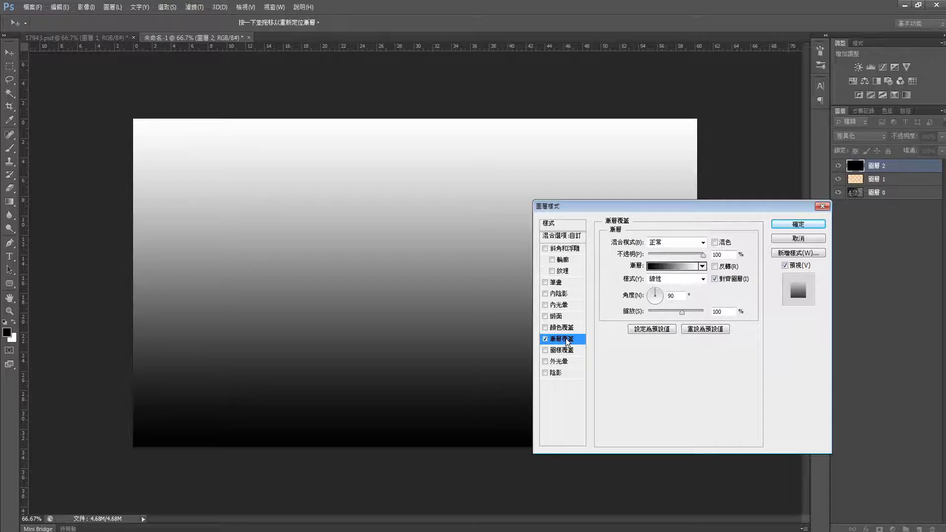
left_click(674, 268)
left_click(665, 211)
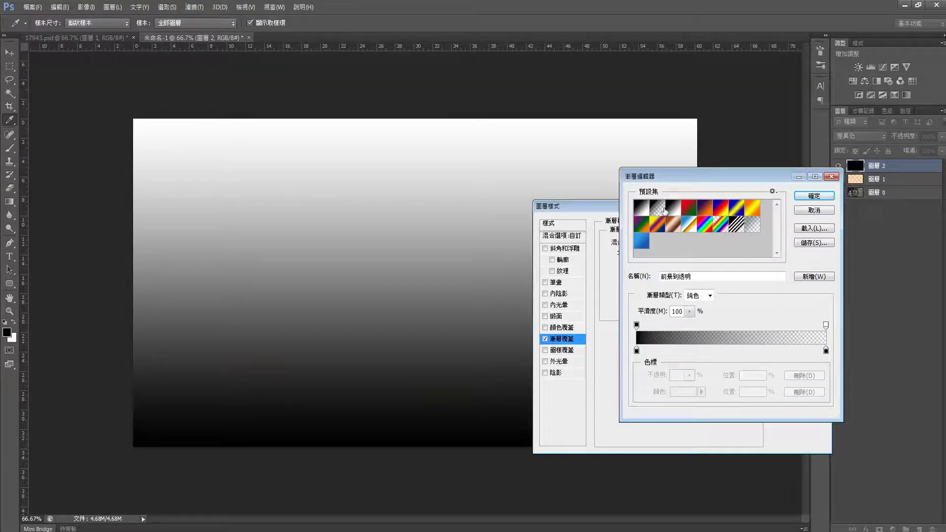
left_click(827, 325)
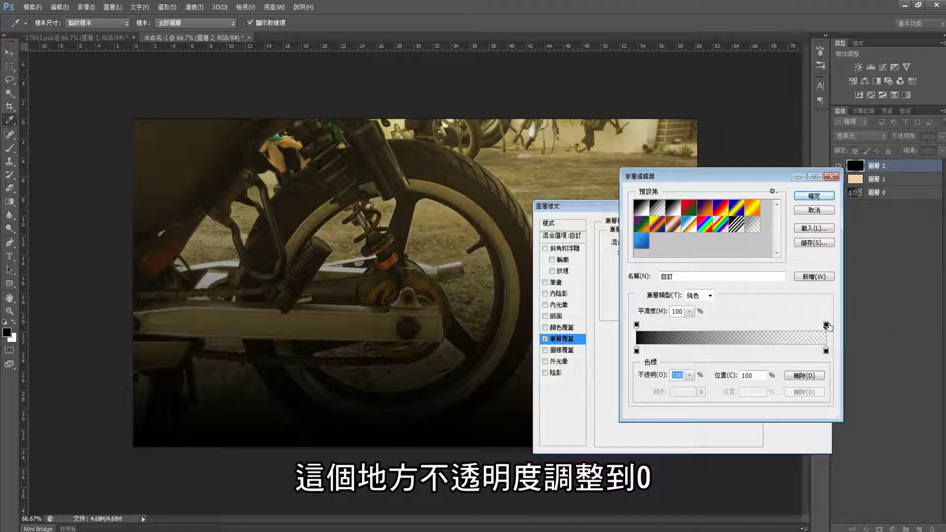
left_click(826, 325)
type("0")
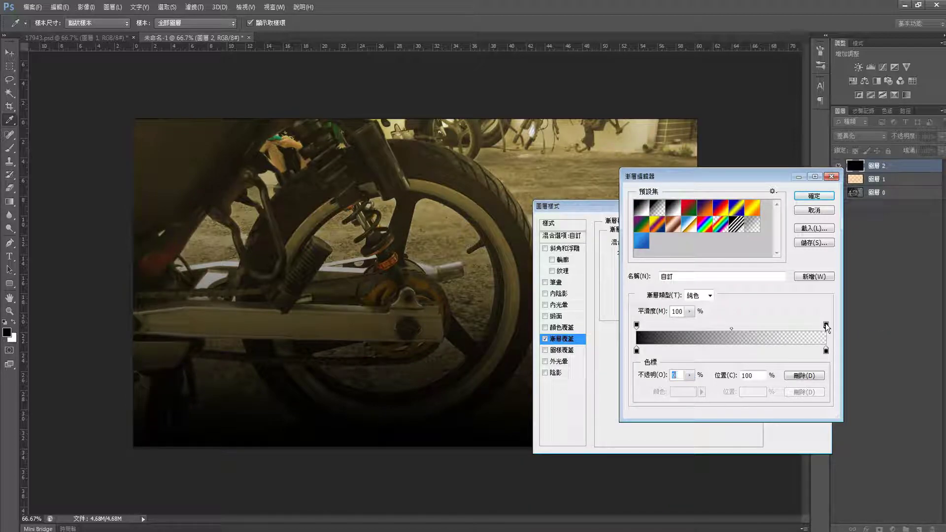
left_click(815, 196)
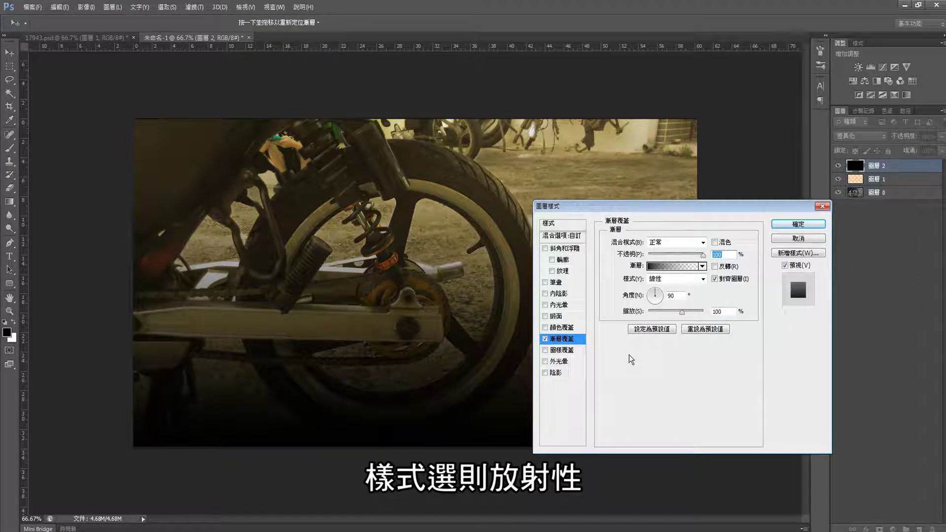
- Make the Gradient Overlay Radial, 118% scale, reversed, 57% opacity, and apply it
left_click(677, 279)
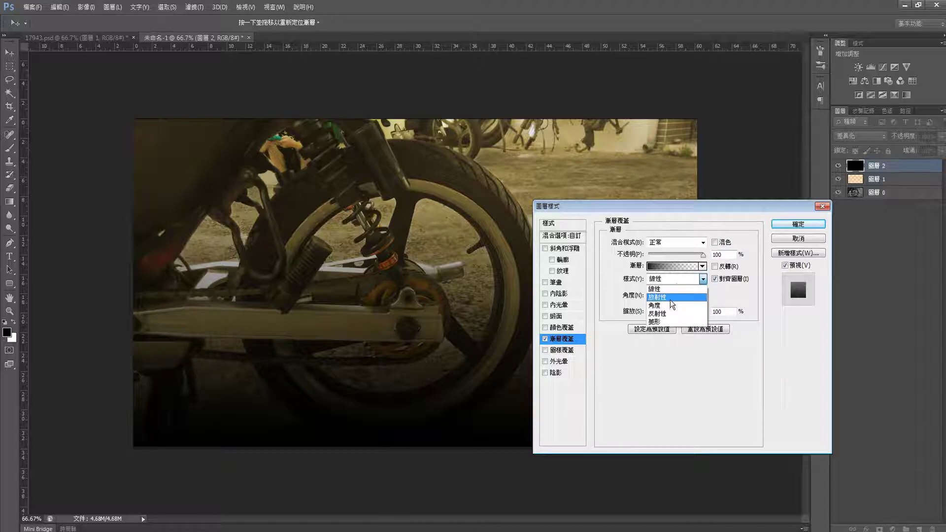
left_click(671, 297)
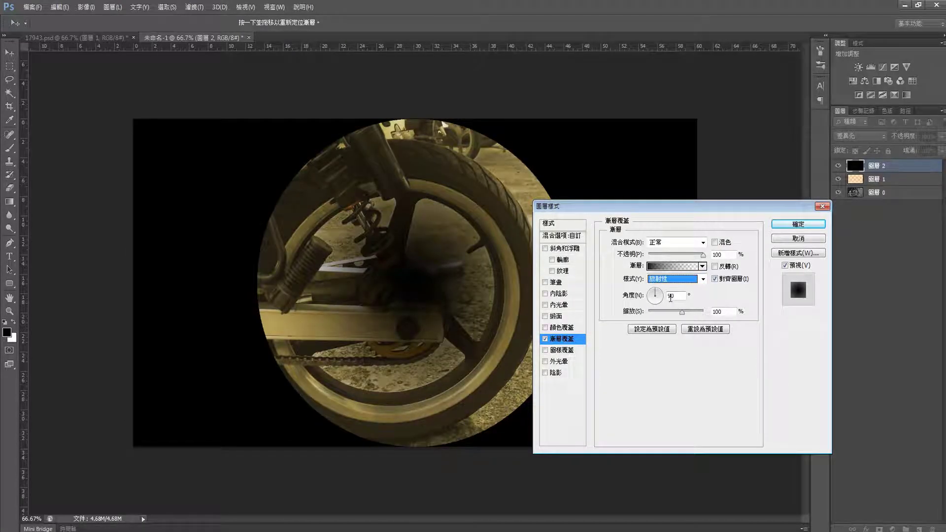
mouse_move(675, 215)
left_mouse_down()
mouse_move(747, 214)
mouse_move(732, 183)
left_mouse_up()
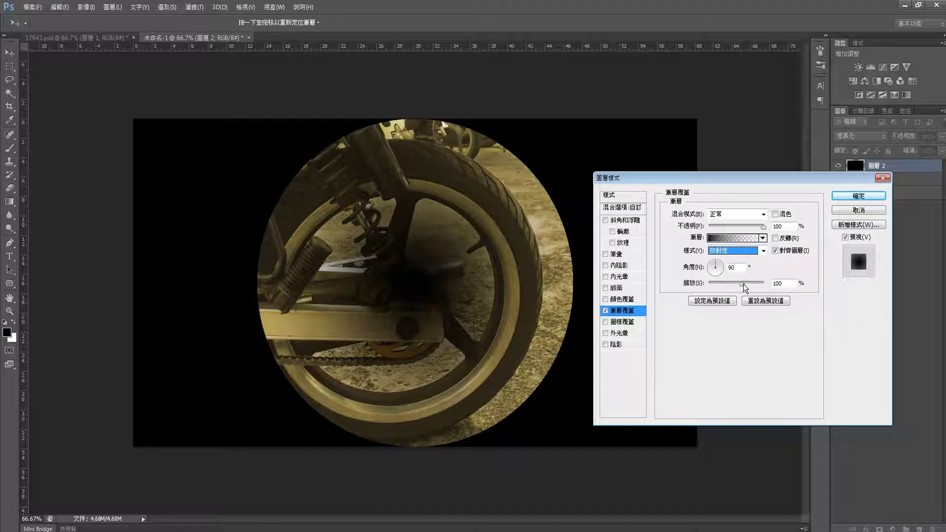
mouse_move(742, 285)
left_mouse_down()
mouse_move(730, 285)
mouse_move(749, 285)
left_mouse_up()
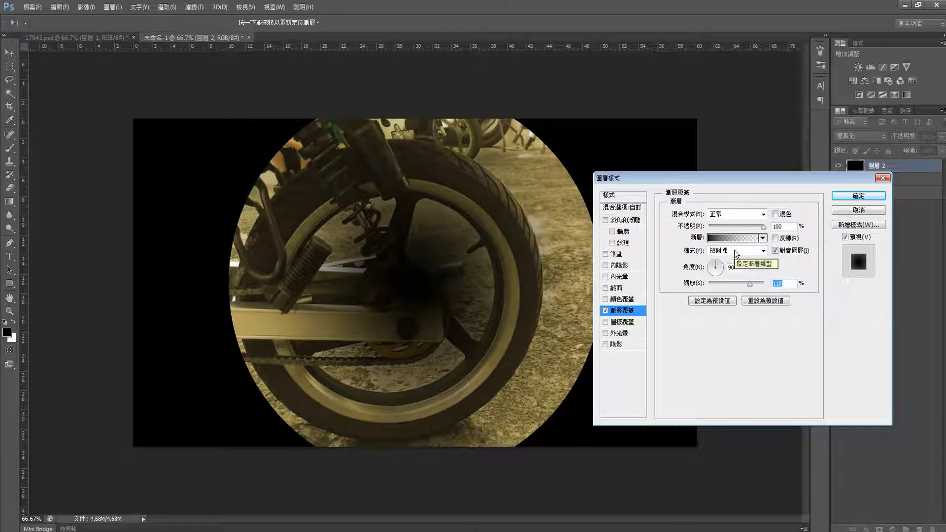
left_click_drag(763, 227, 744, 228)
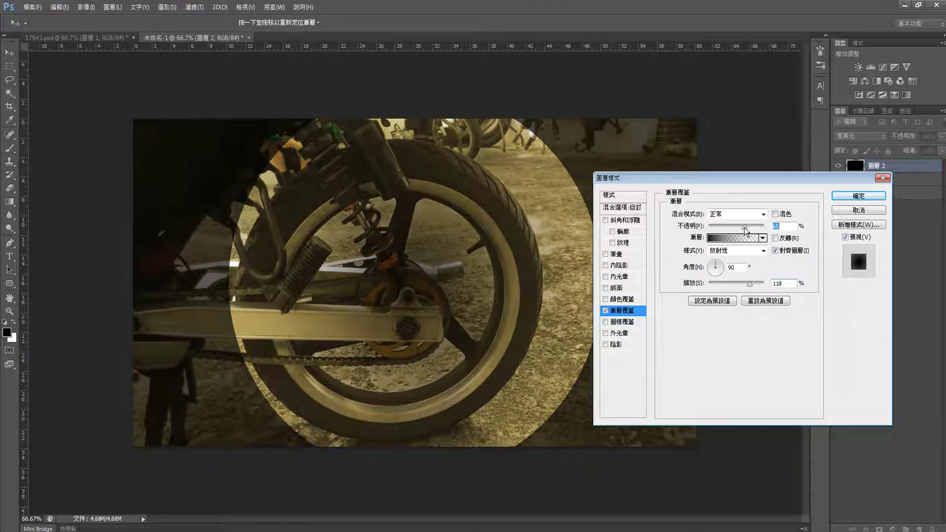
left_click_drag(745, 230, 743, 231)
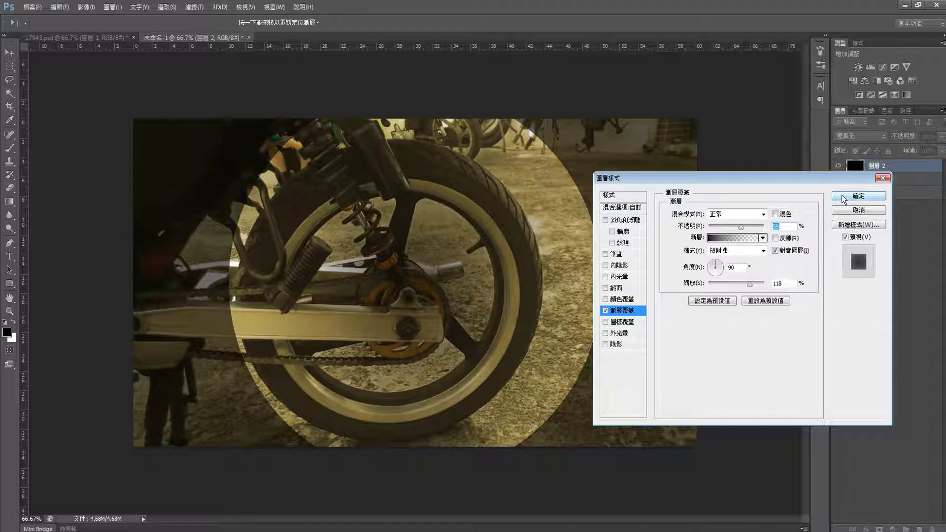
left_click(777, 239)
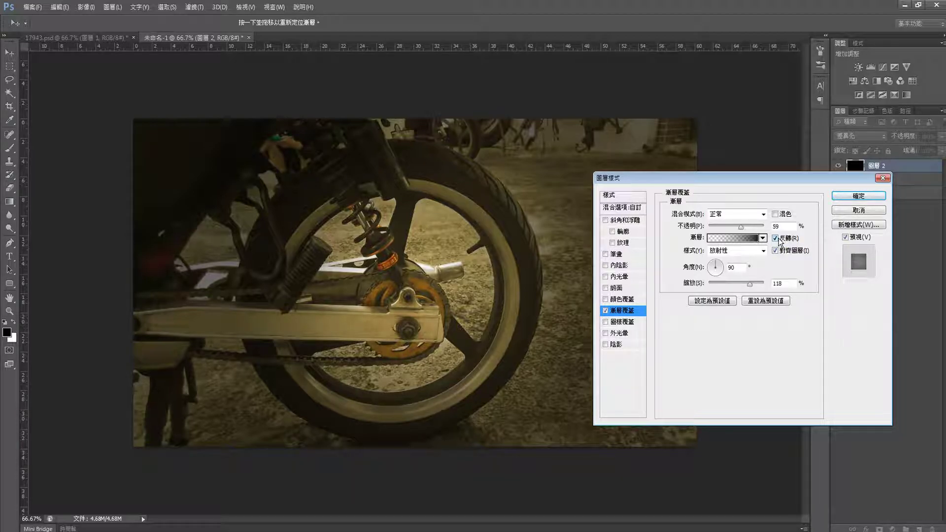
left_click_drag(742, 228, 739, 229)
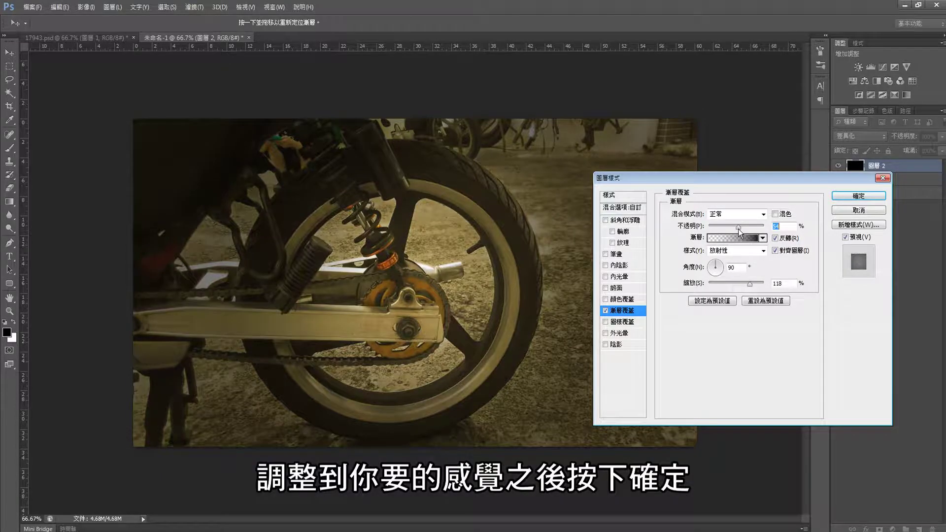
left_click(857, 196)
key("b")
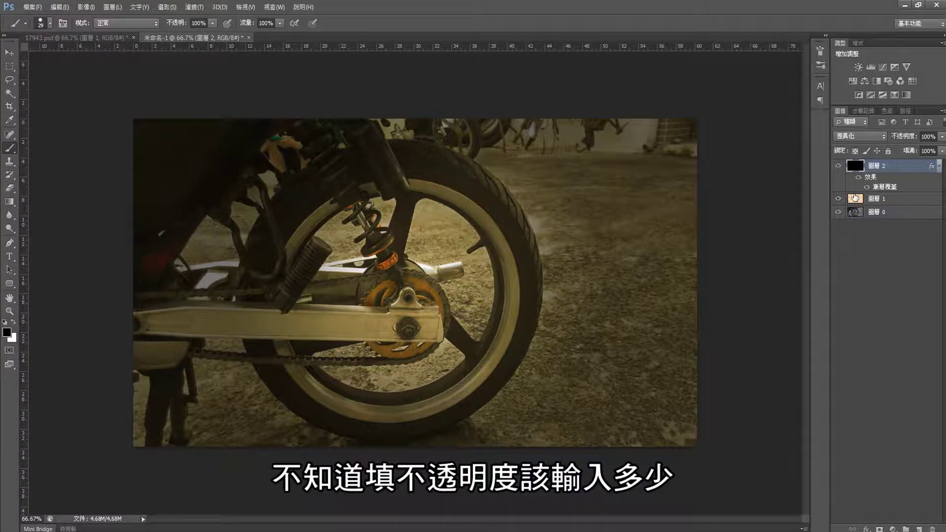
- Fill 圖層 2 with black in Normal mode at 30% opacity
key("shift+F5")
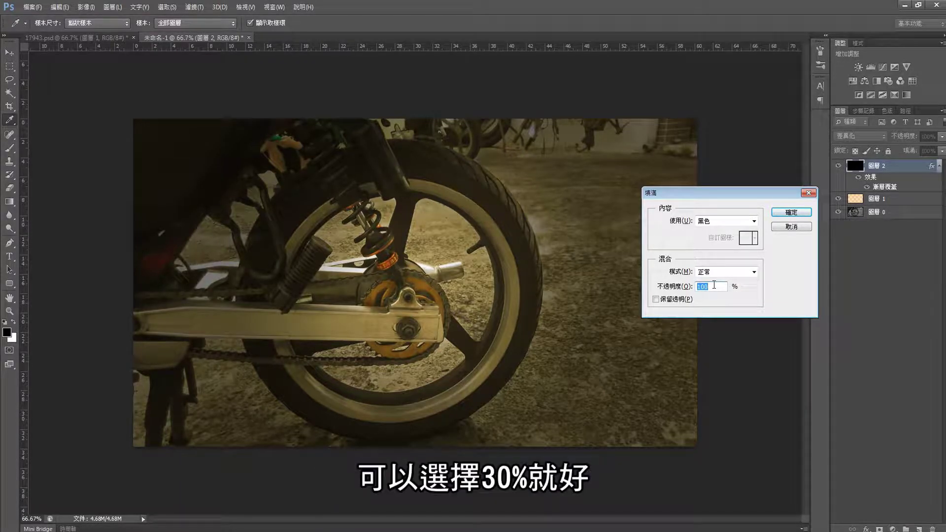
type("30")
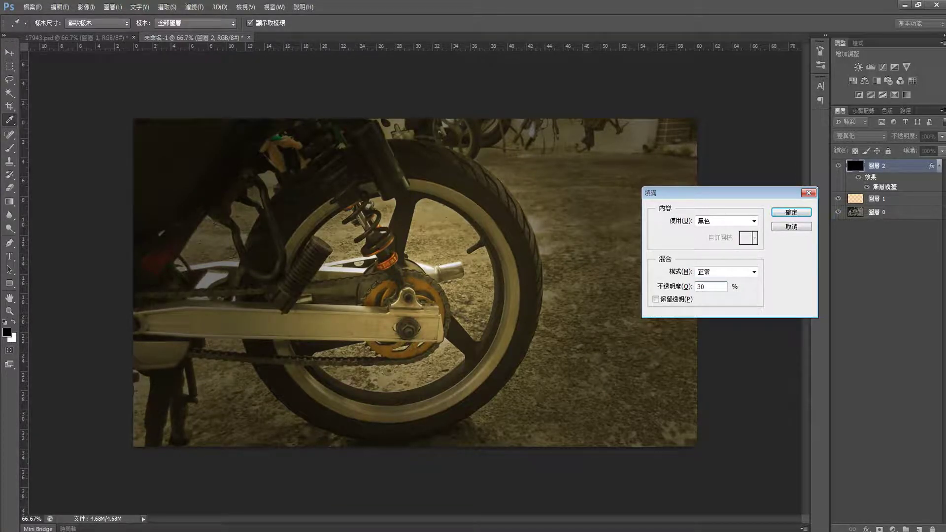
key("Return")
- Hide the sepia layer and add a new layer below the vignette layer
key("b")
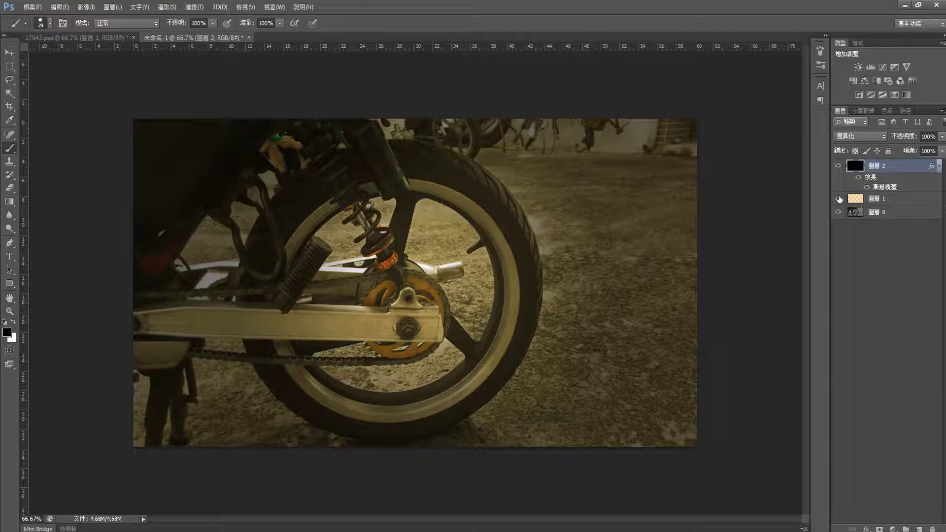
left_click(839, 198)
left_click(920, 529)
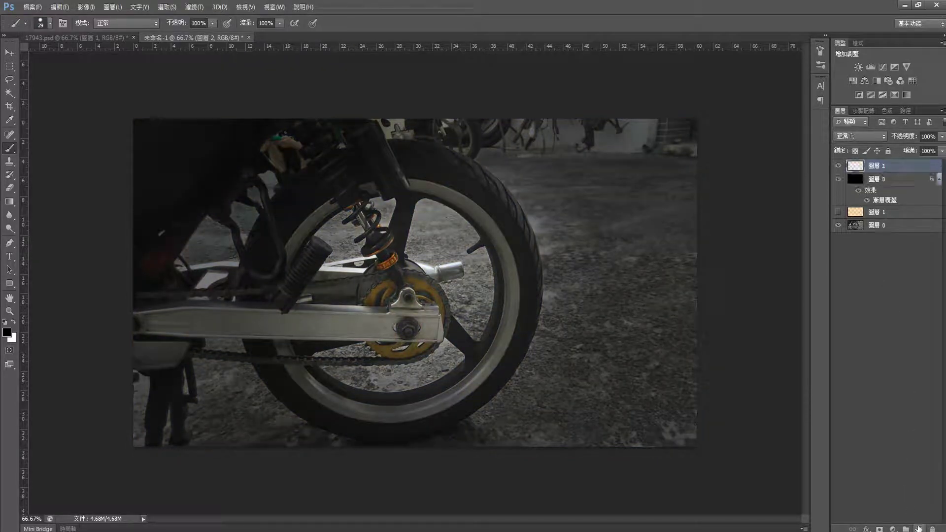
left_click_drag(885, 167, 897, 197)
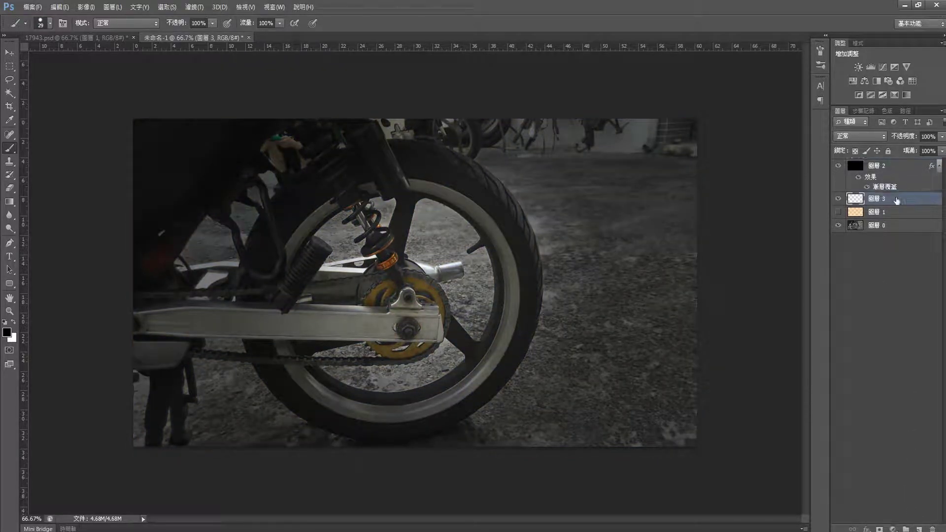
- Fill the new layer with teal-green 15ffec at 50% opacity
key("shift+F5")
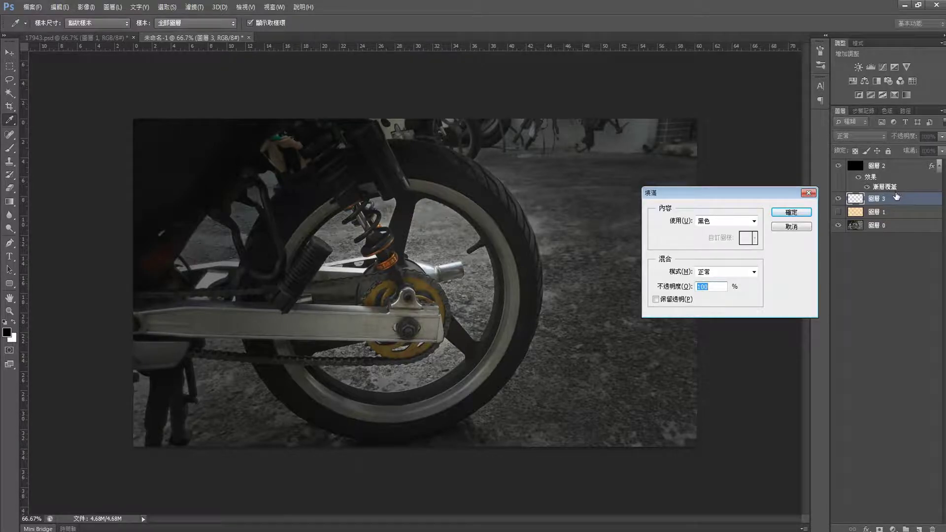
left_click(719, 222)
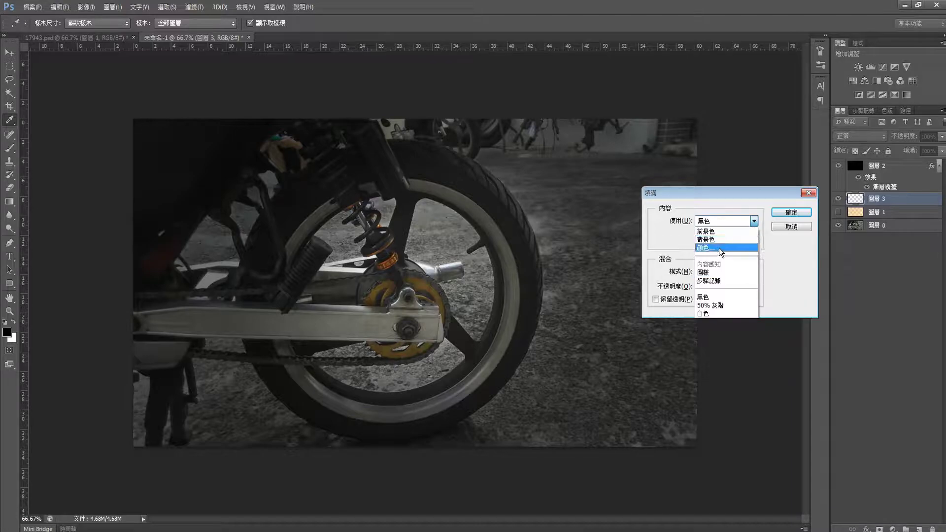
left_click(720, 247)
left_click(761, 307)
left_click_drag(761, 311, 761, 327)
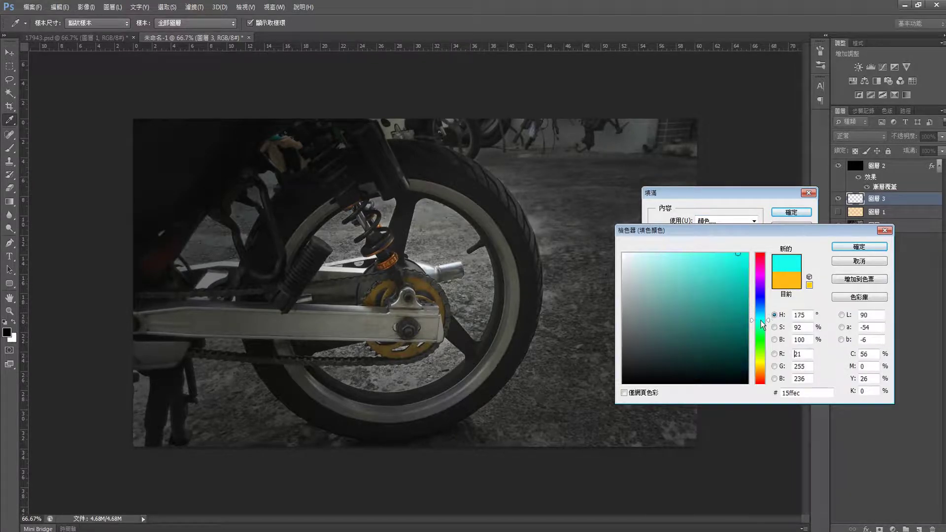
left_click(852, 246)
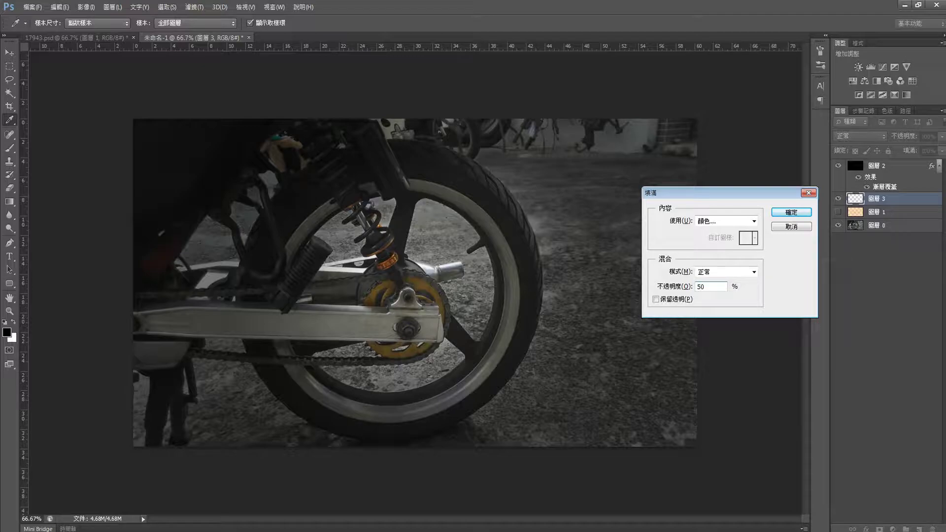
left_click(791, 212)
key("b")
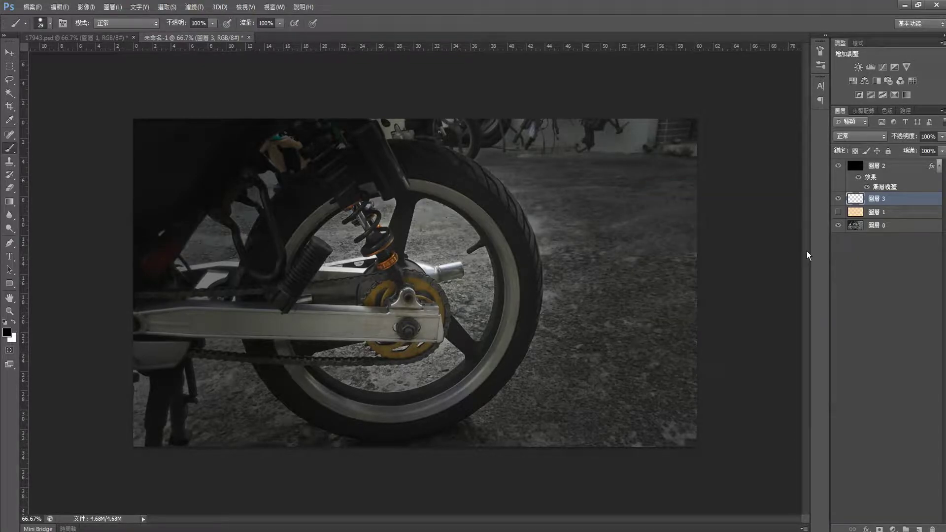
- Set teal layer 圖層 3 to Overlay blend mode at 46% opacity
left_click(860, 136)
left_click(854, 271)
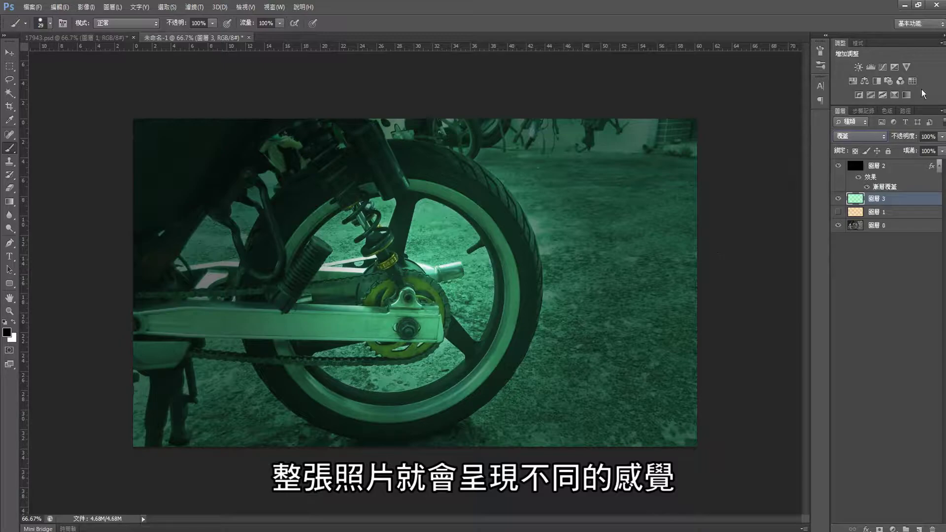
left_click(942, 137)
left_click_drag(941, 148, 919, 153)
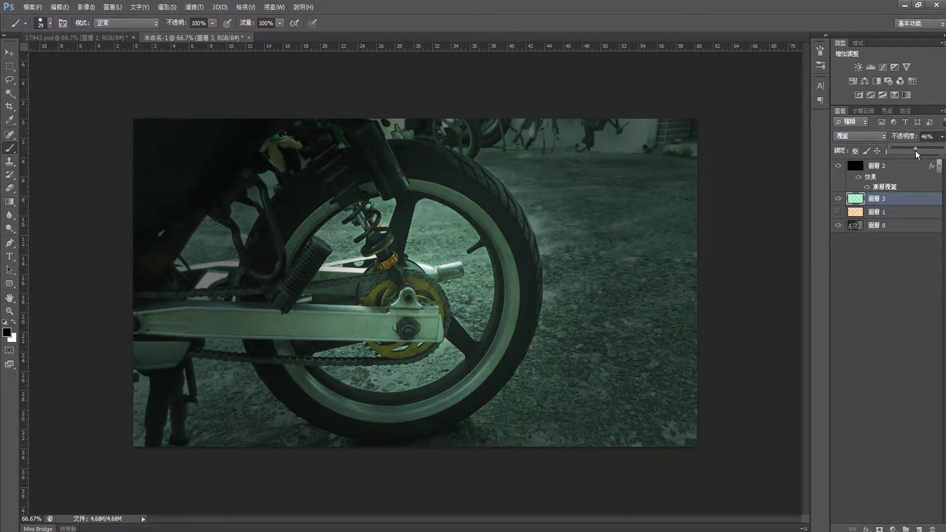
left_click(590, 8)
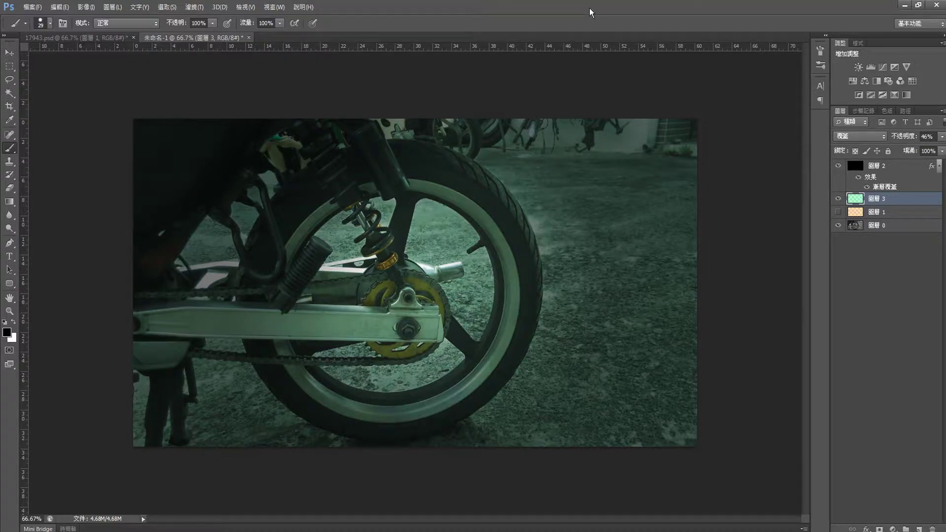